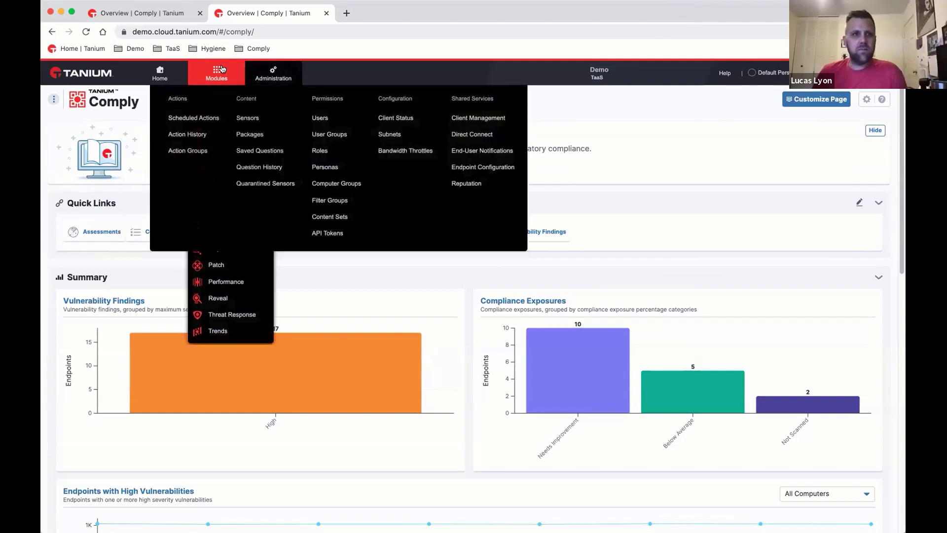
Step: Open the Assessments list in the Comply module
click(220, 131)
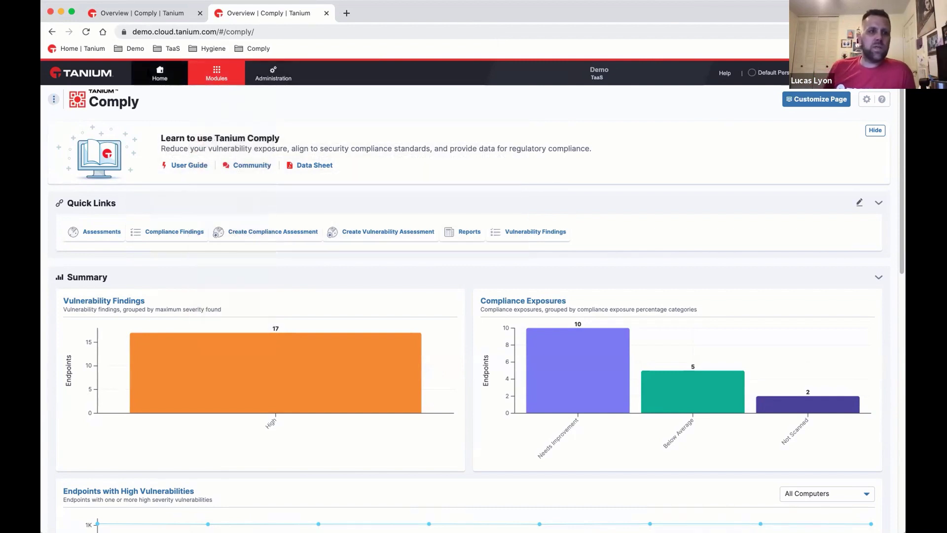
click(54, 98)
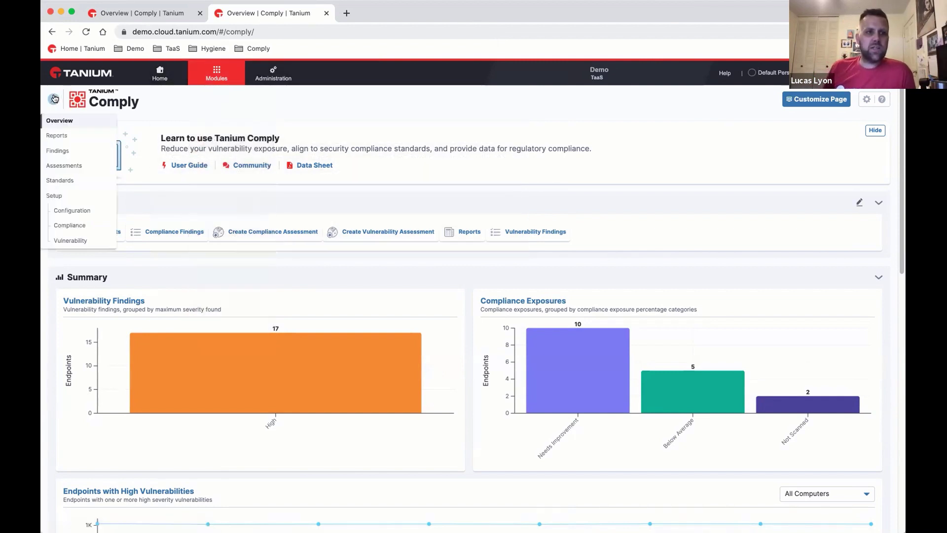
click(54, 168)
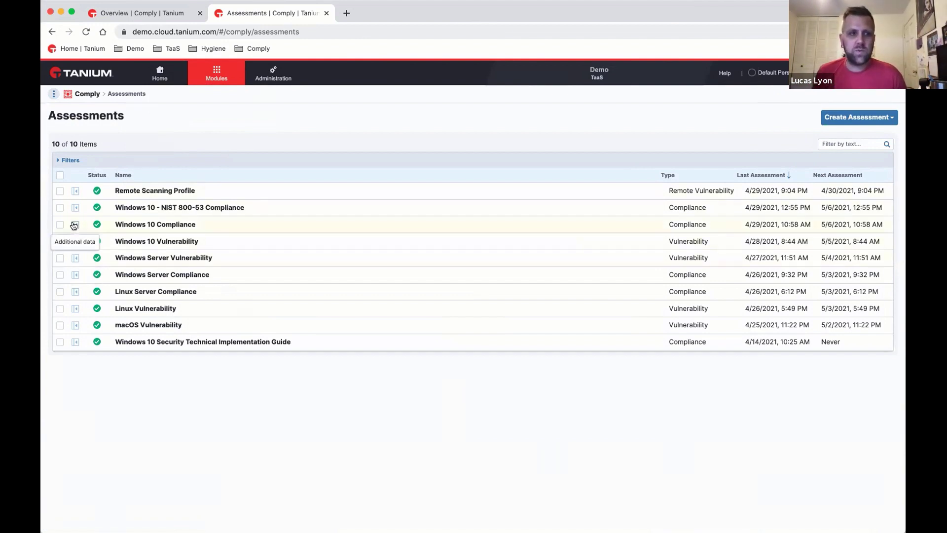
Step: Review the configuration details of the Windows 10 Compliance and Windows 10 Vulnerability assessments, and the actions available for Remote Scanning Profile
click(74, 226)
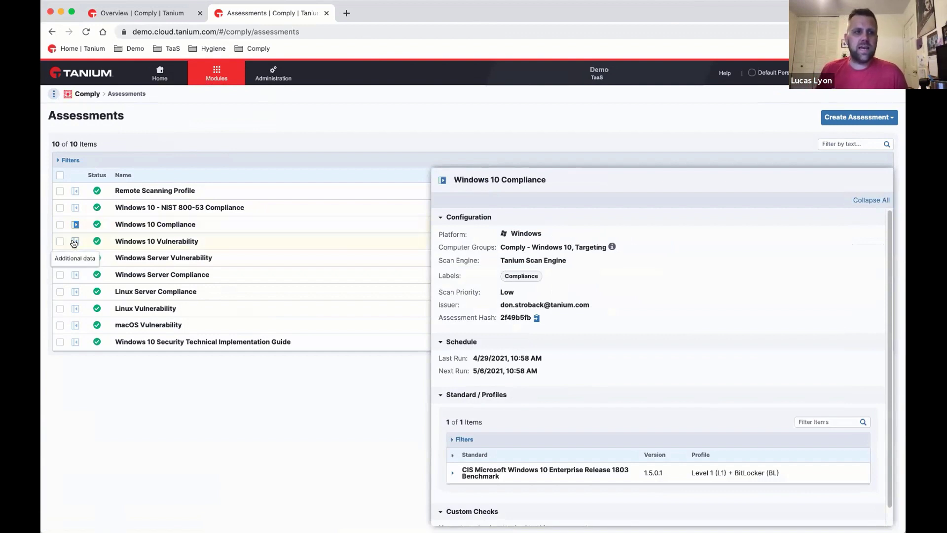
click(74, 242)
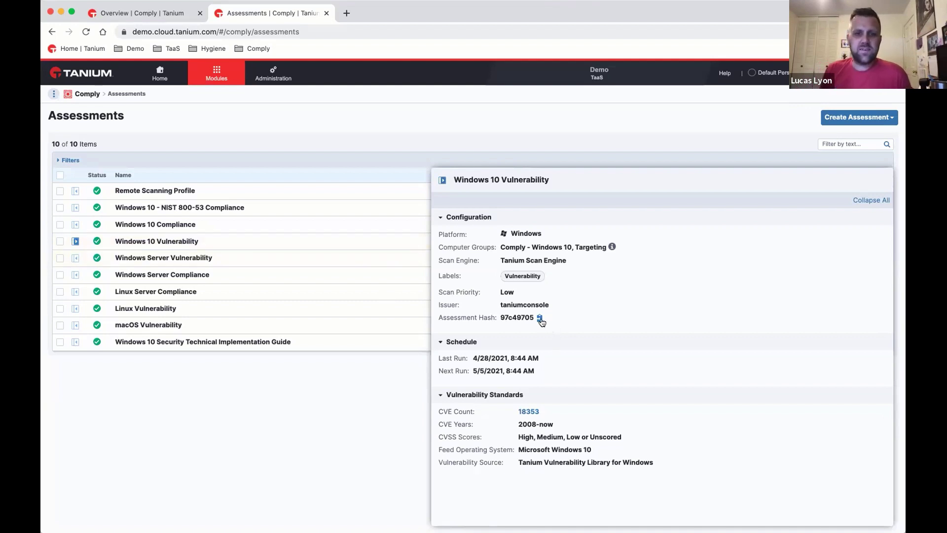
click(75, 241)
click(60, 191)
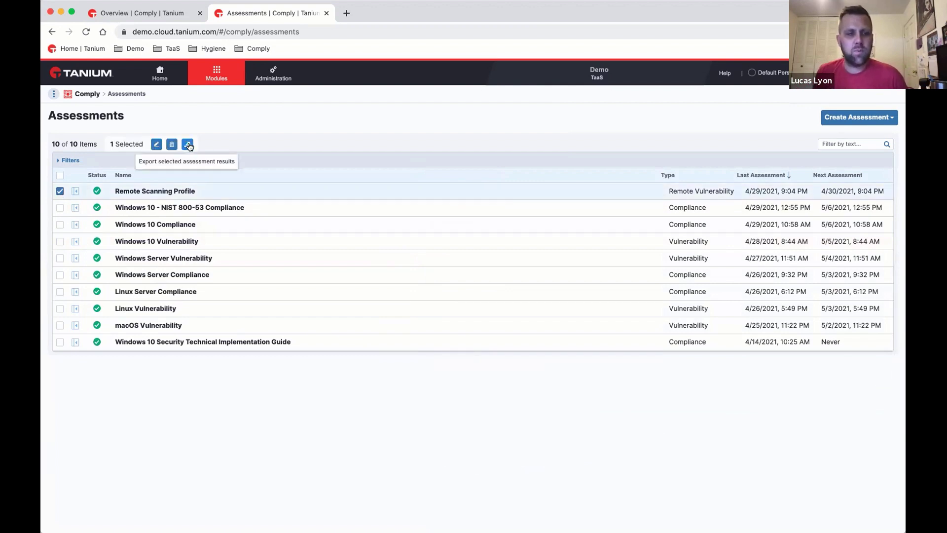
click(60, 190)
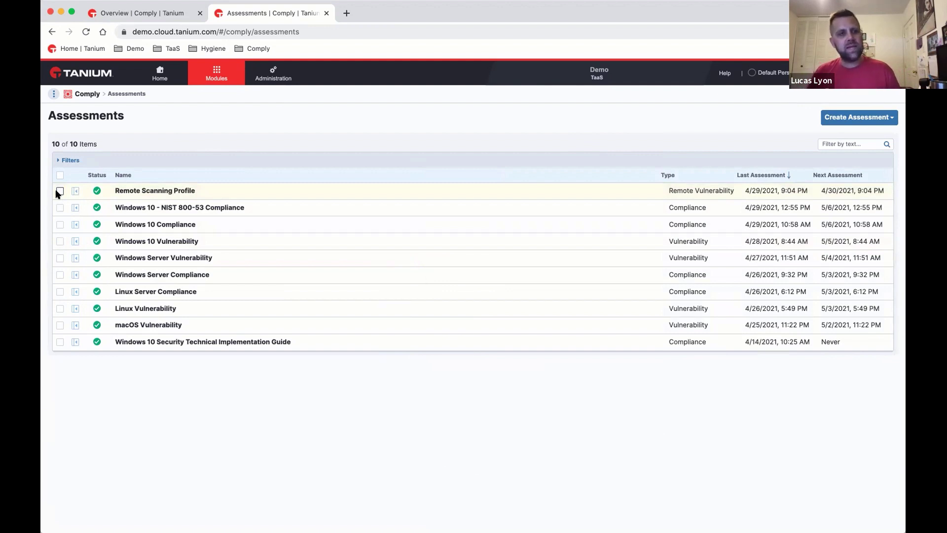
Step: Open Comply's Findings and look over the compliance findings by standard and profile
click(53, 93)
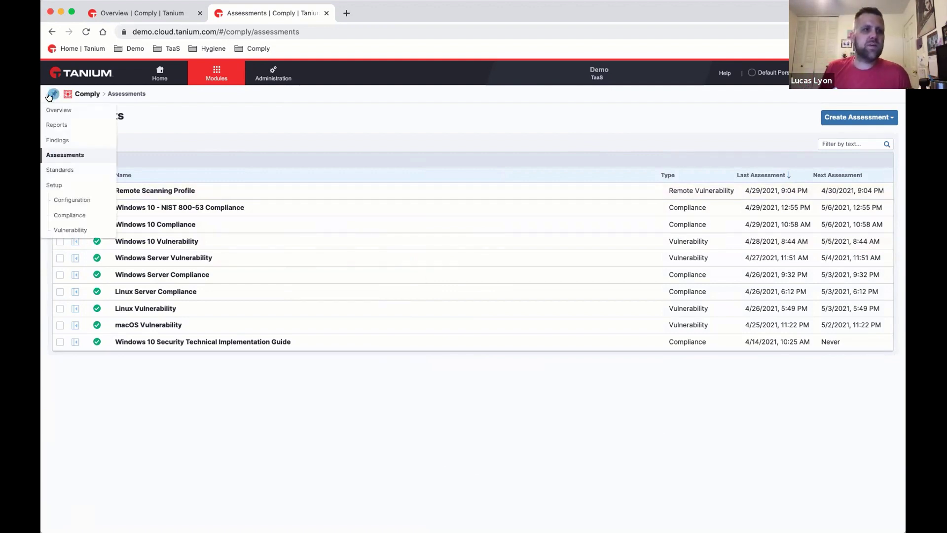
click(58, 138)
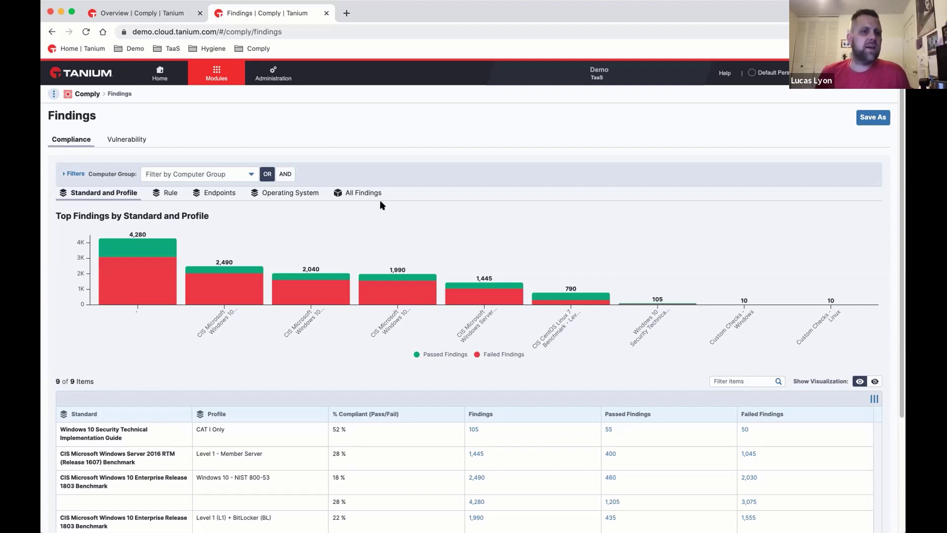
mouse_move(222, 292)
scroll(222, 292, down, 1)
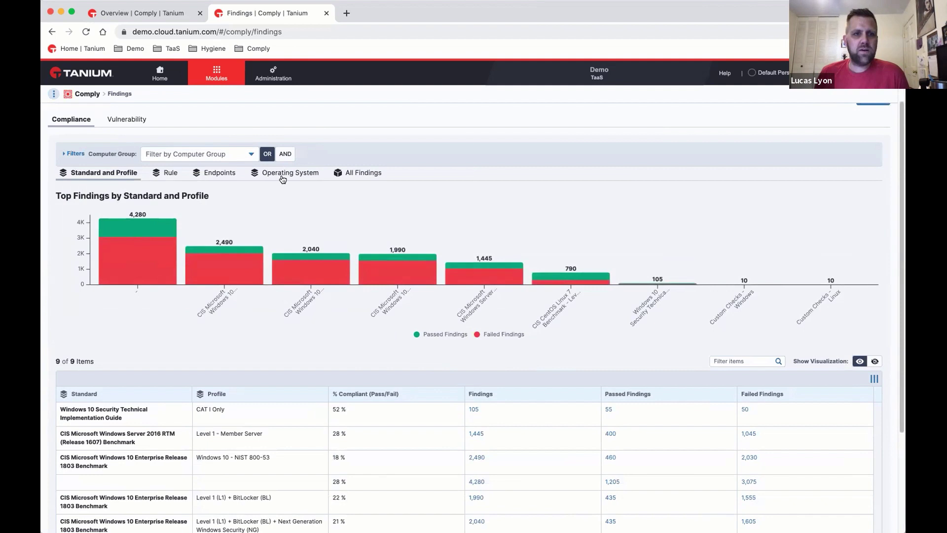
Step: Show all individual vulnerability findings with the detailed filter options expanded
click(126, 120)
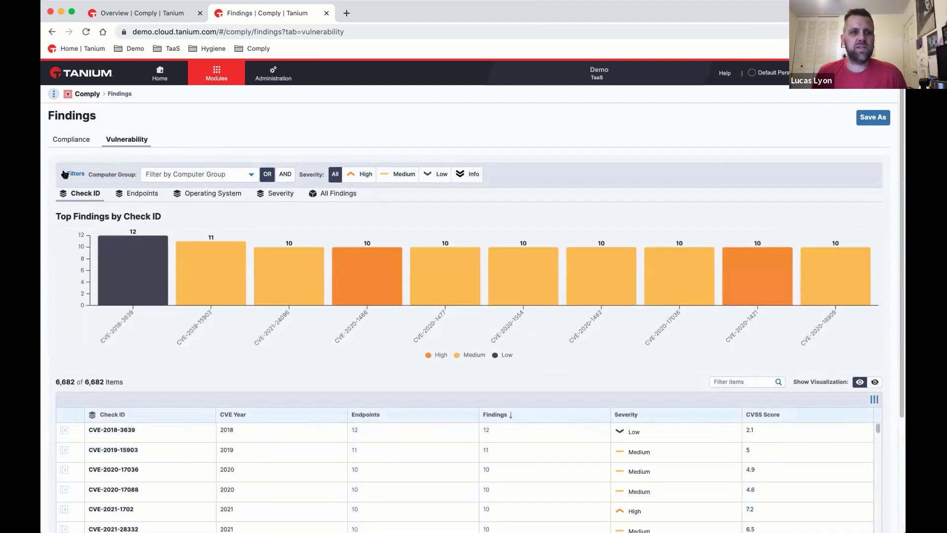
click(65, 175)
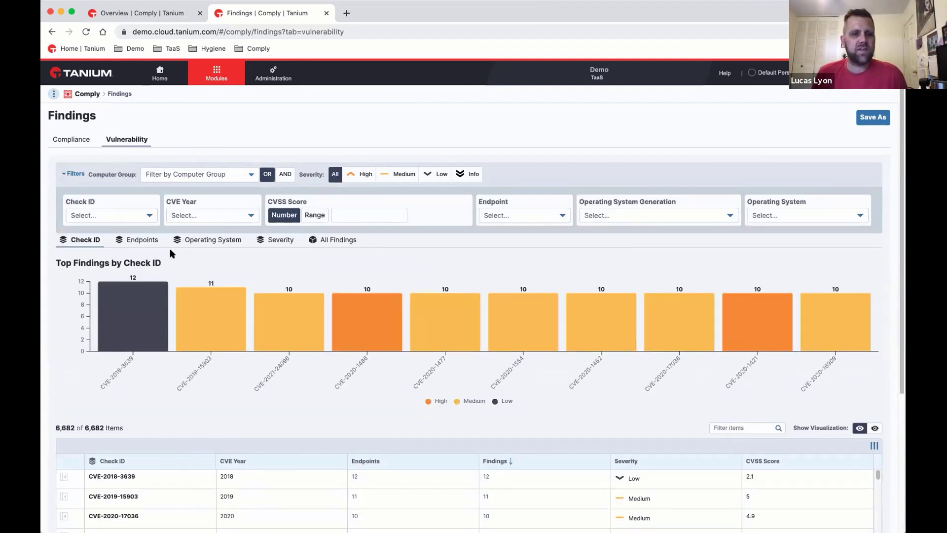
click(325, 240)
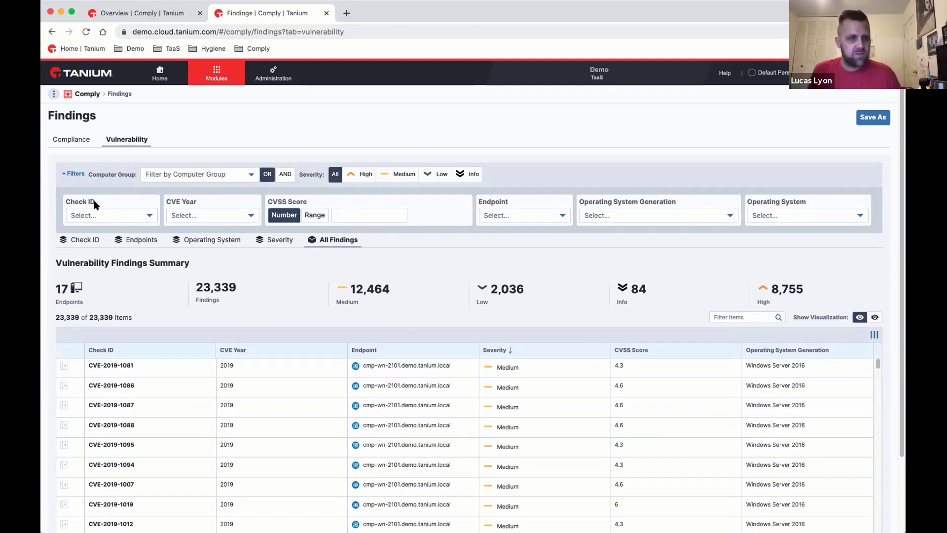
Step: Filter the vulnerability findings to CVE Year 2021 and a CVSS Score range of 7.5 to 10.0
click(206, 216)
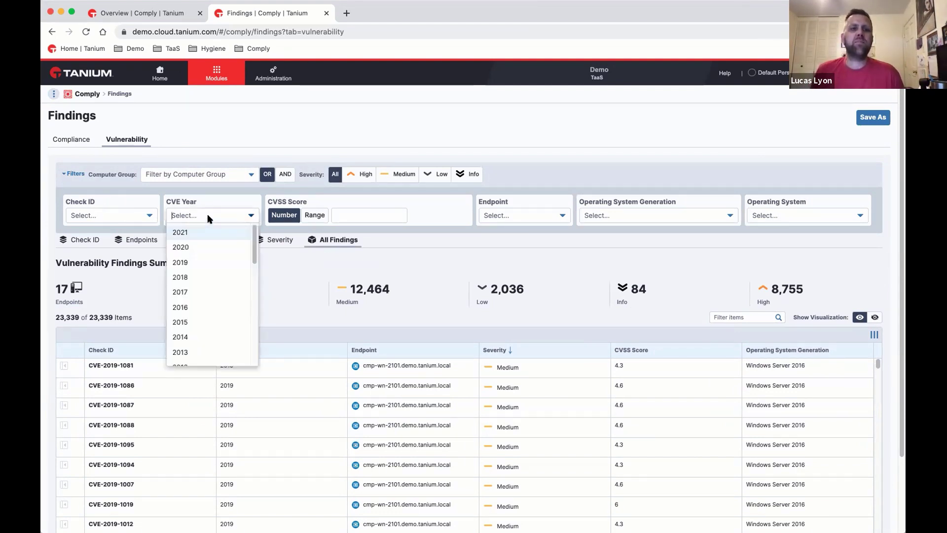
click(191, 233)
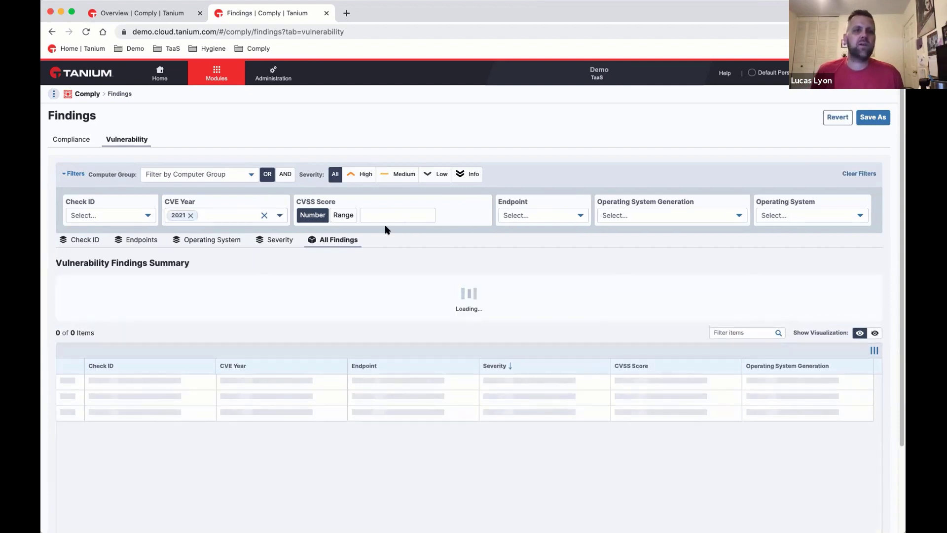
click(340, 214)
click(362, 217)
text(7.5)
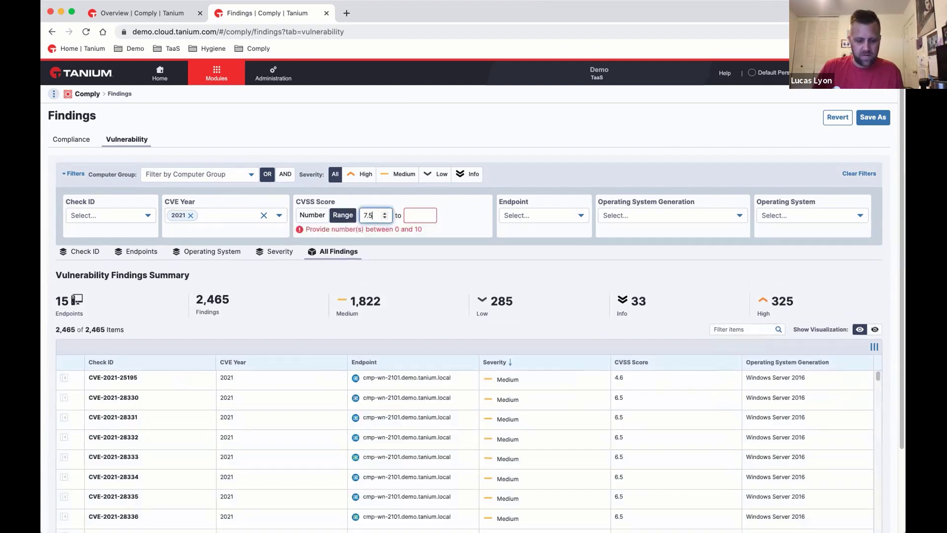
click(419, 215)
text(10.0)
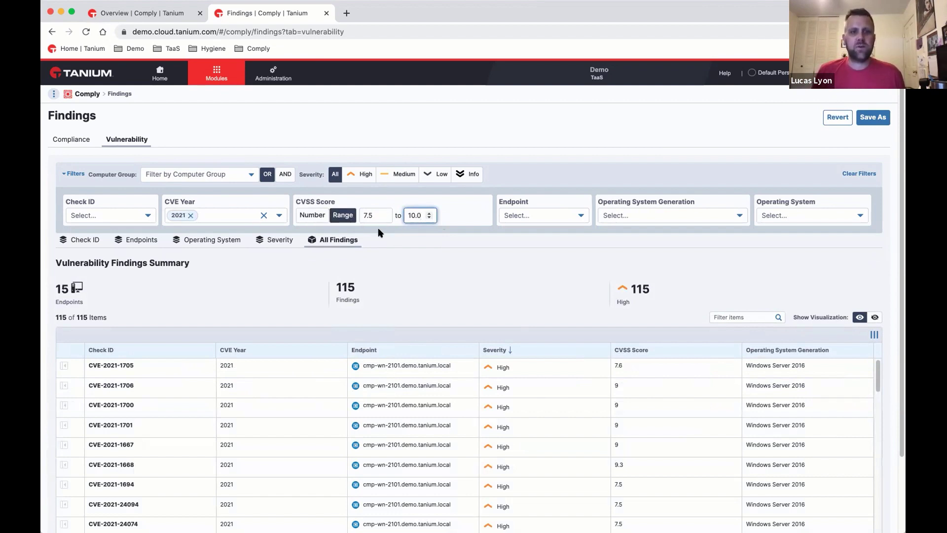
click(249, 173)
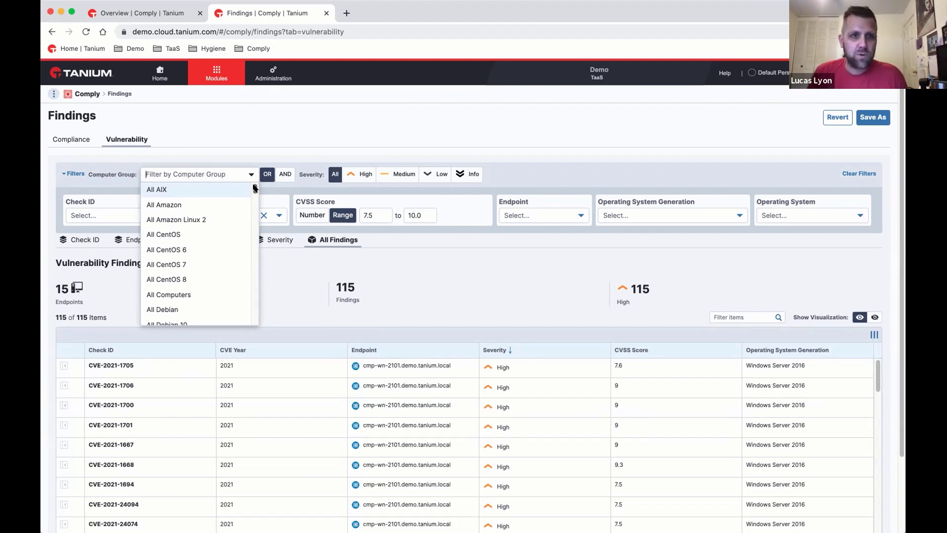
click(304, 126)
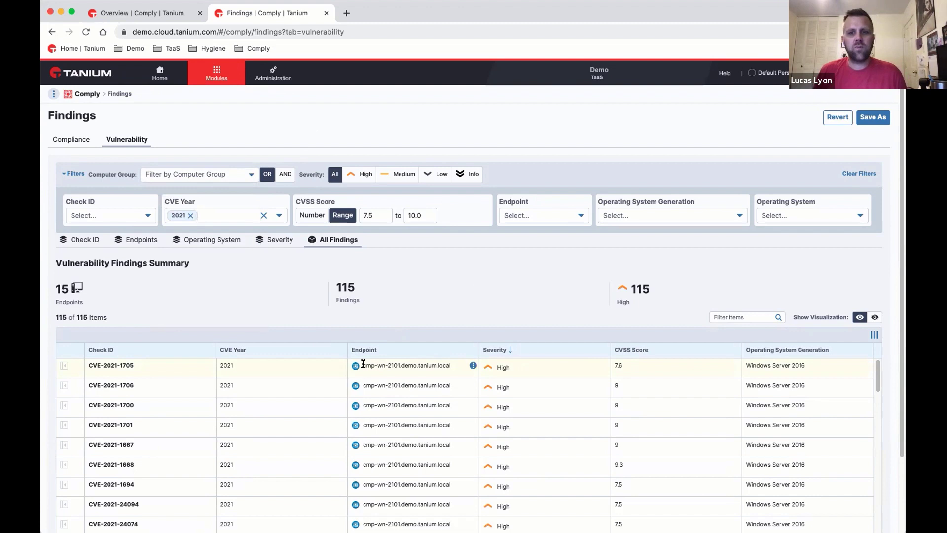
Step: Examine the details of the CVE-2021-1706 finding, including the affected platforms and solution in its patch definition
click(64, 387)
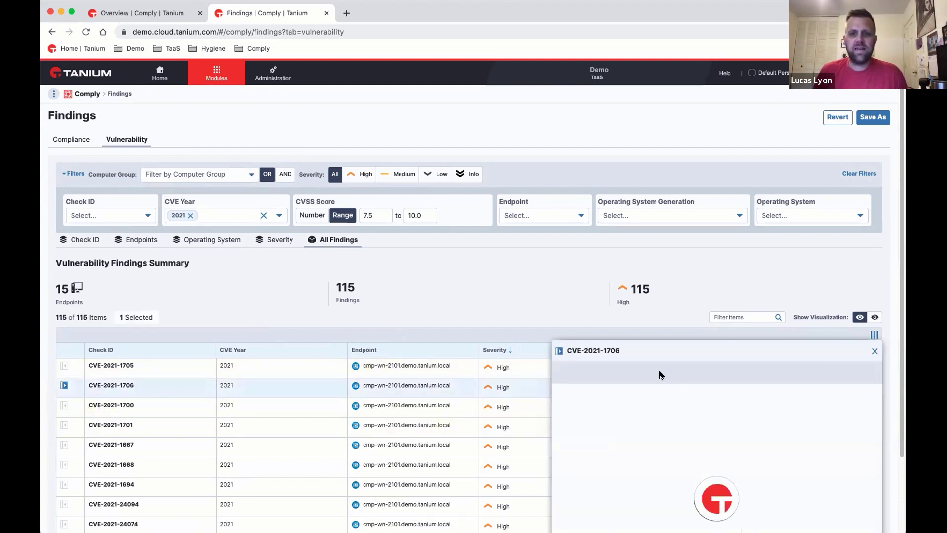
scroll(659, 348, down, 2)
scroll(655, 343, down, 5)
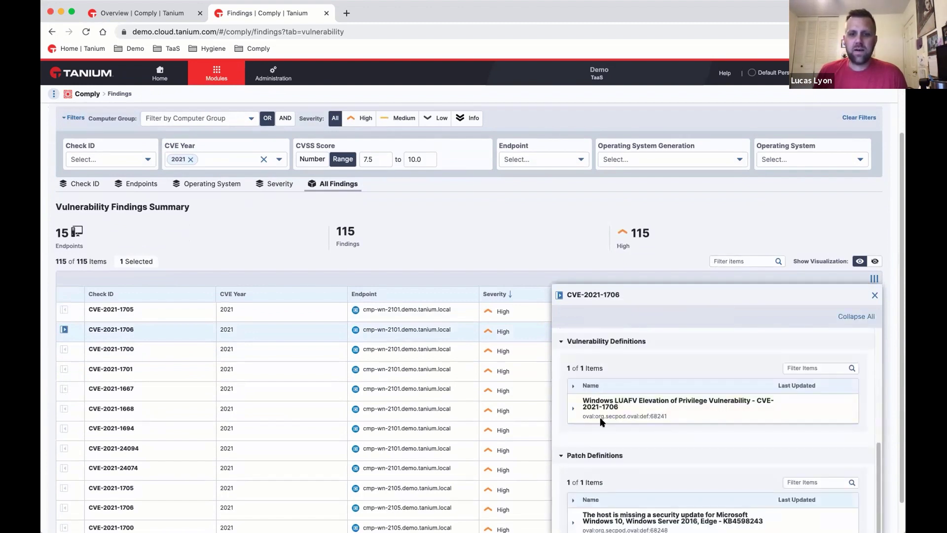
scroll(601, 421, down, 1)
click(573, 484)
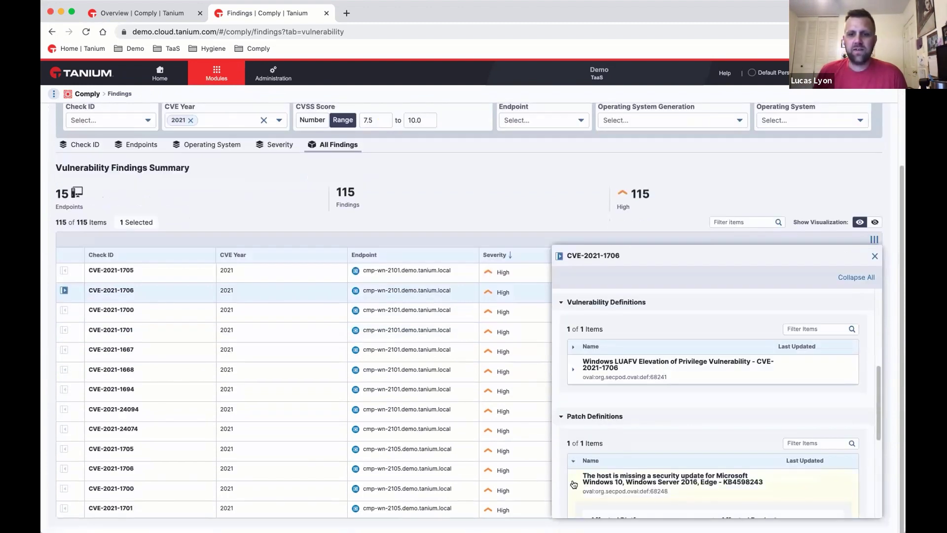
scroll(662, 419, down, 5)
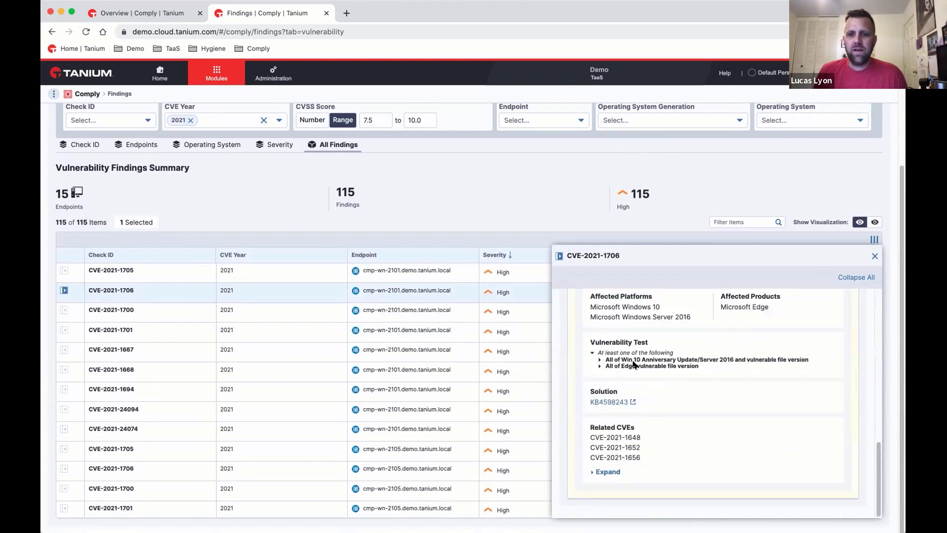
scroll(584, 343, up, 5)
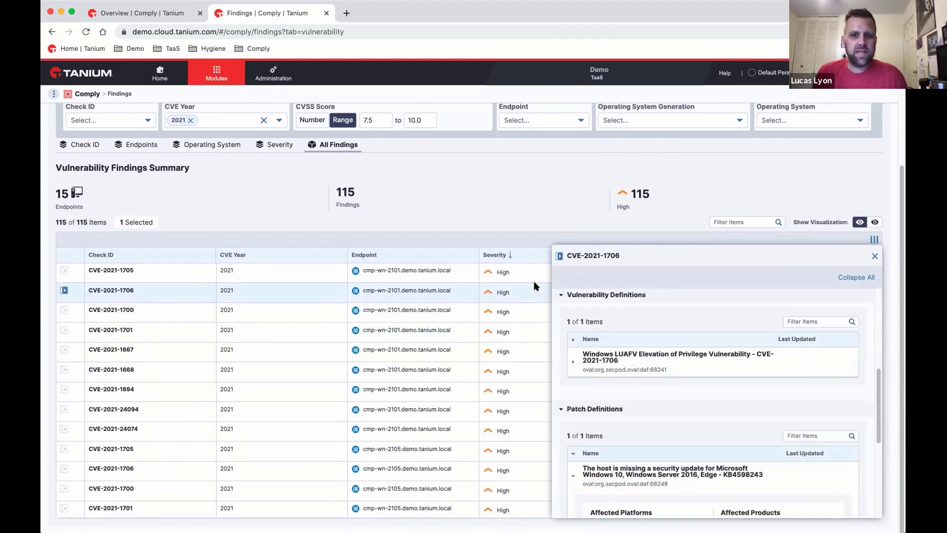
Step: Close the CVE-2021-1706 details and view the asset details of the endpoint in the CVE-2021-1705 row
click(355, 271)
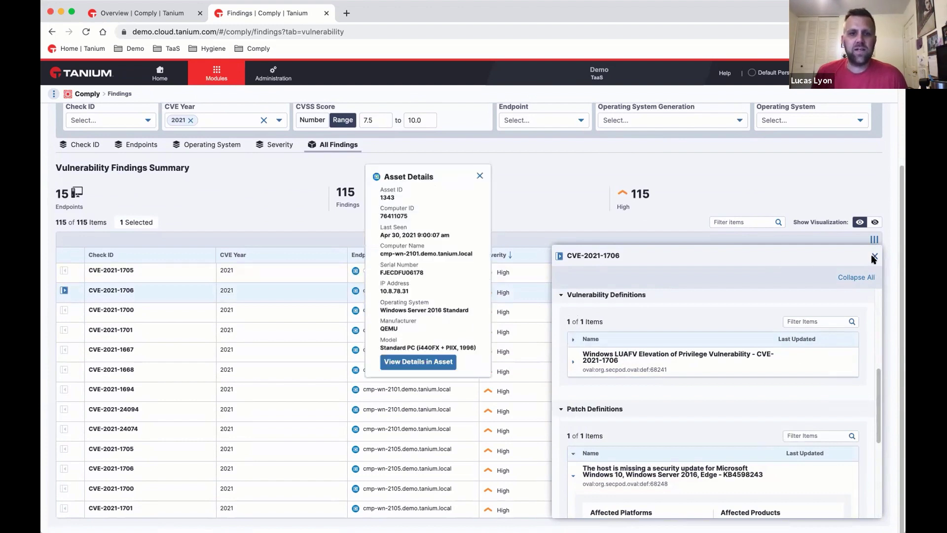
click(874, 257)
click(355, 272)
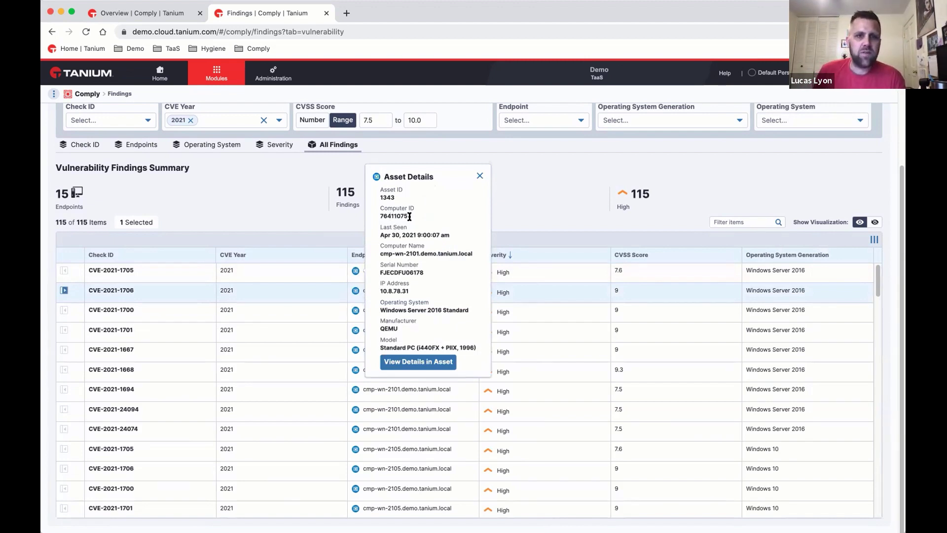
click(333, 229)
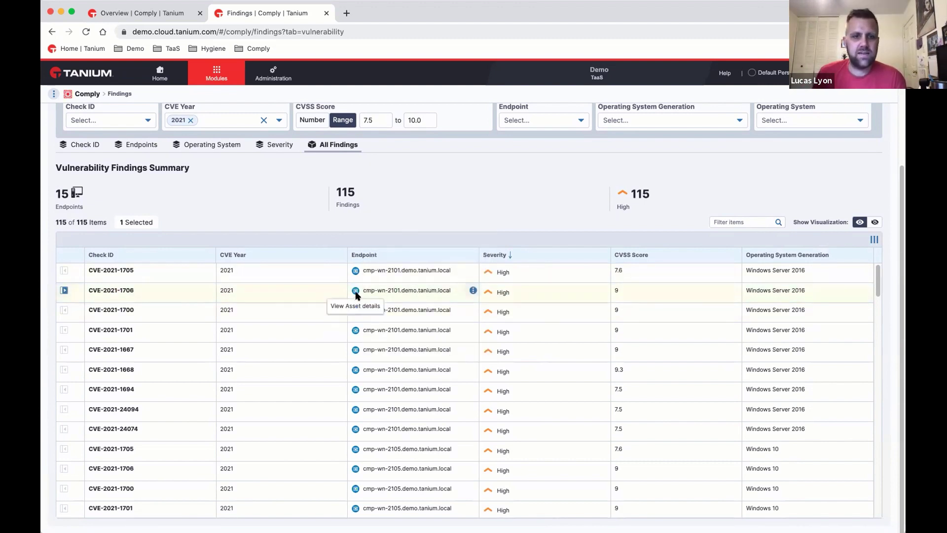
Step: Copy the endpoint name from the CVE-2021-1706 row and filter the findings by endpoint cmp-wn-2101.demo.tanium.local
drag(361, 290, 457, 291)
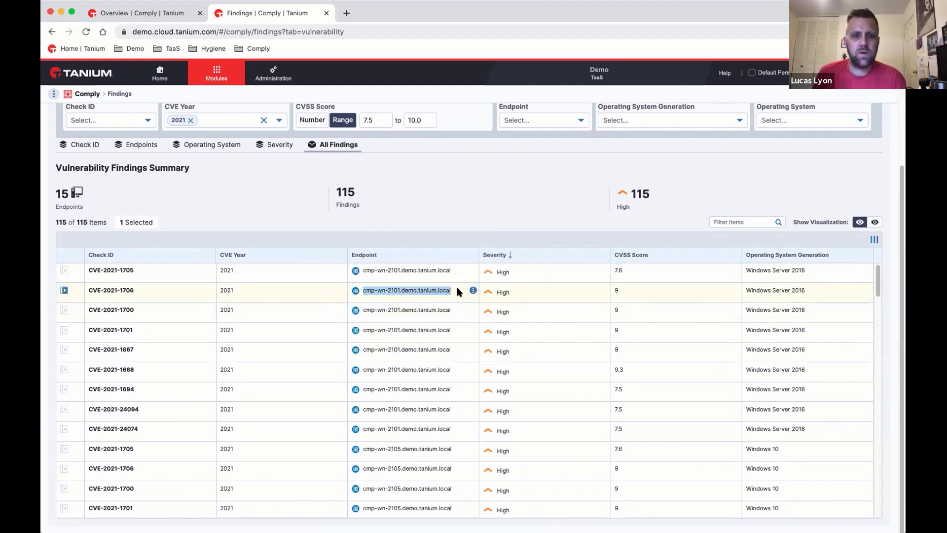
right_click(423, 290)
click(439, 309)
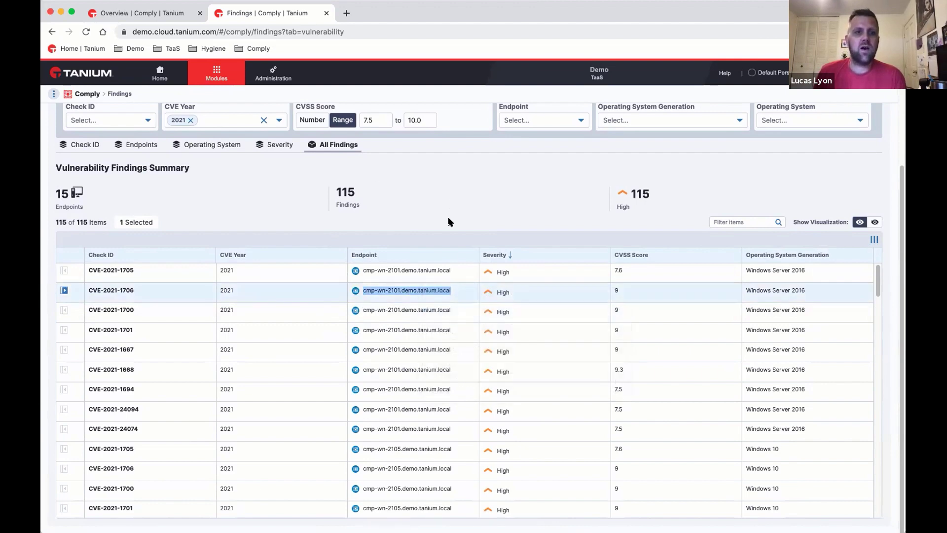
scroll(513, 205, up, 3)
click(534, 217)
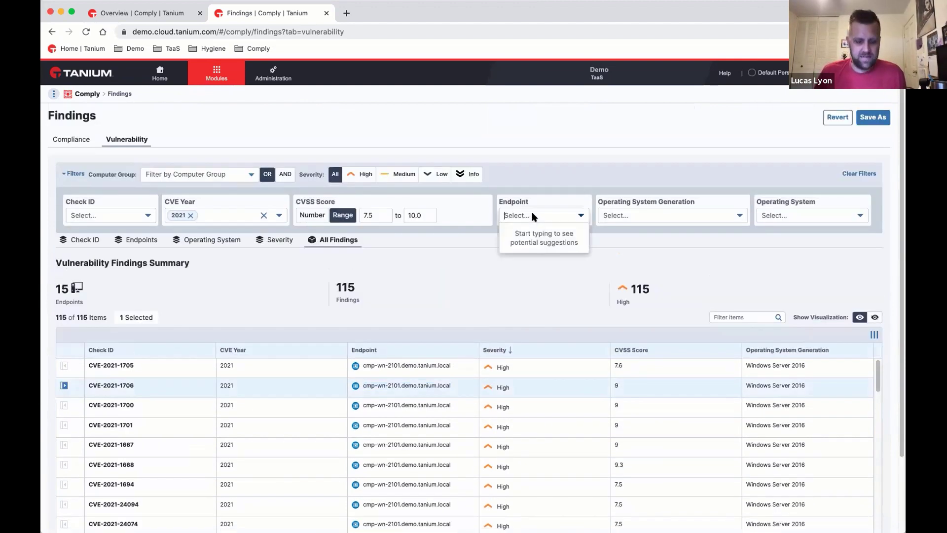
key(super+v)
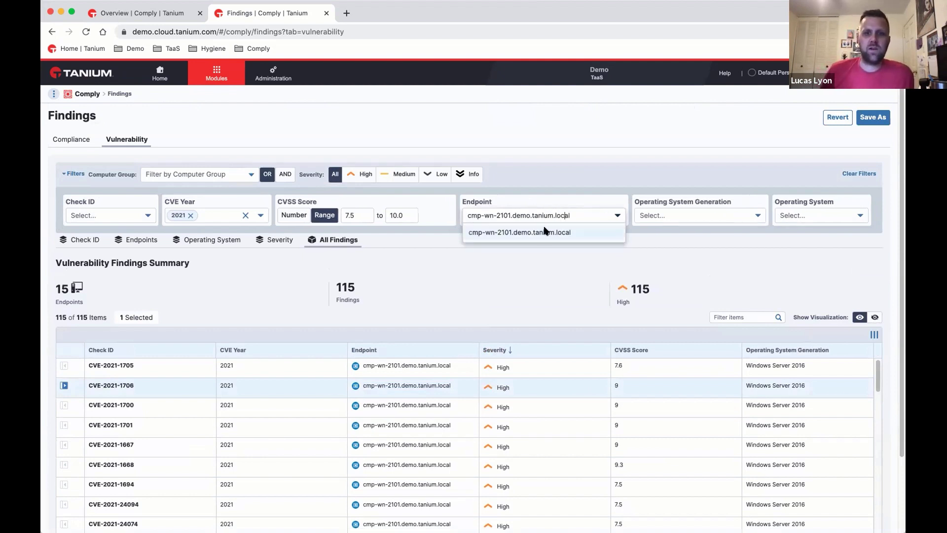
click(545, 232)
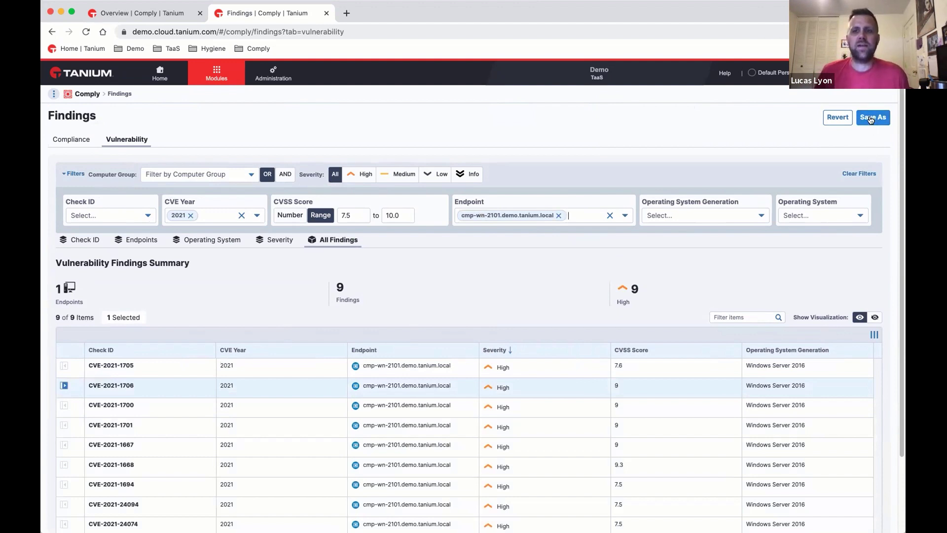
Step: Open the Windows Workstation Vulnerabilities report and remove its CVE Year 2019 filter
click(54, 94)
click(57, 125)
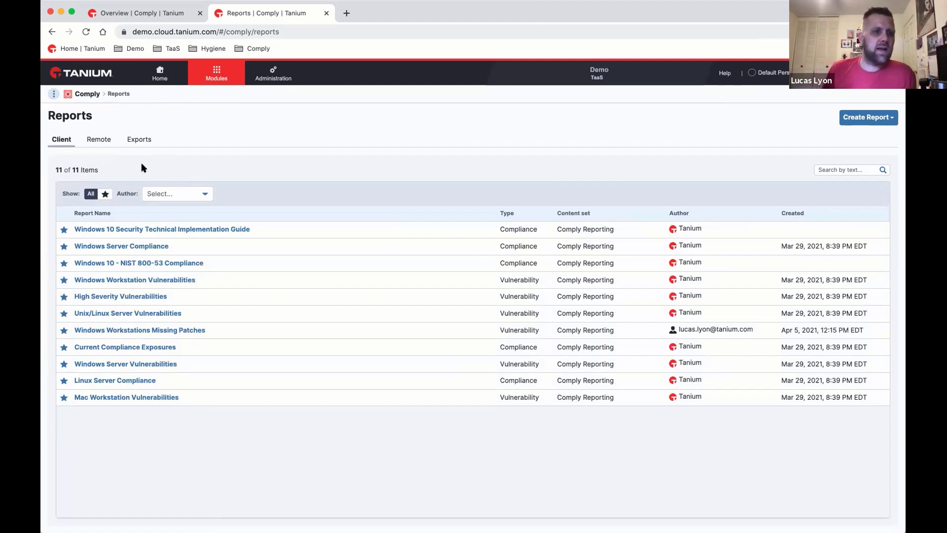
click(123, 281)
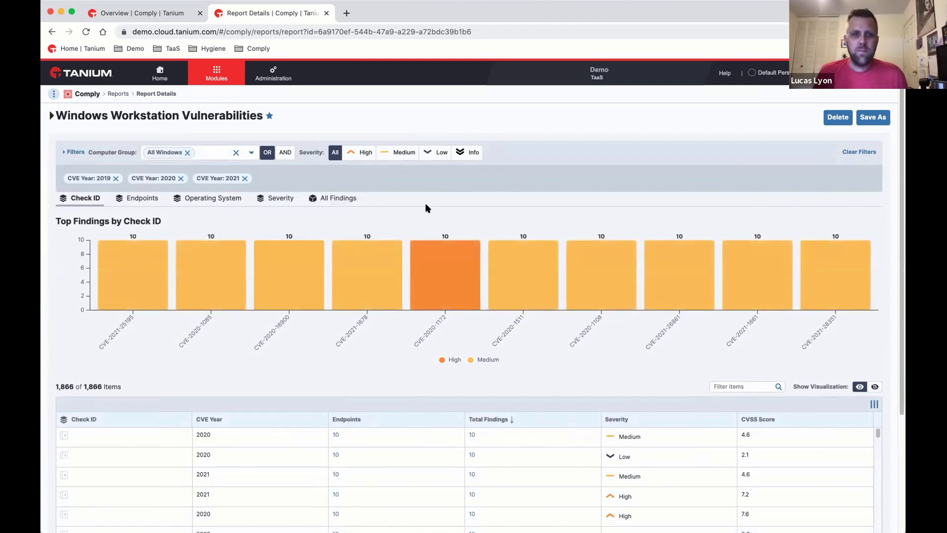
click(116, 178)
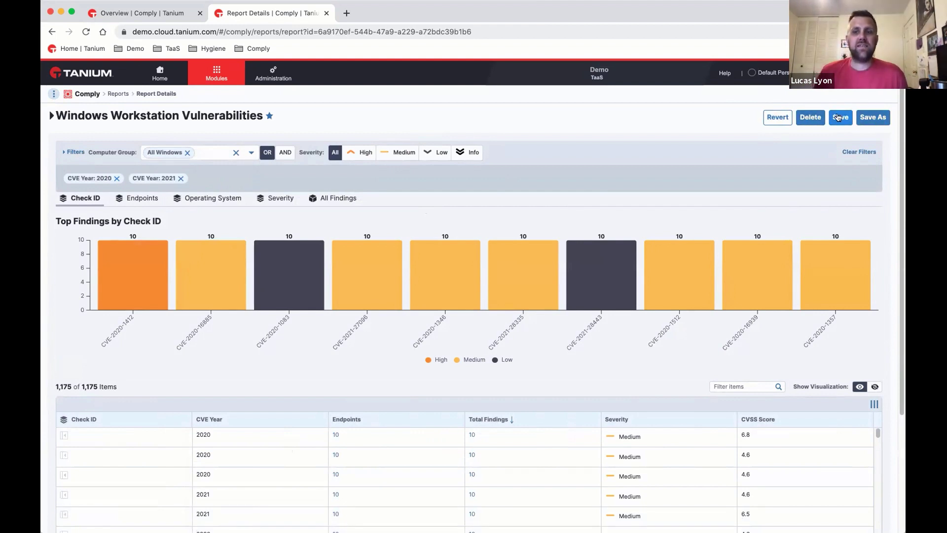
Step: Revert the Windows Workstation Vulnerabilities report to its saved filters
click(776, 118)
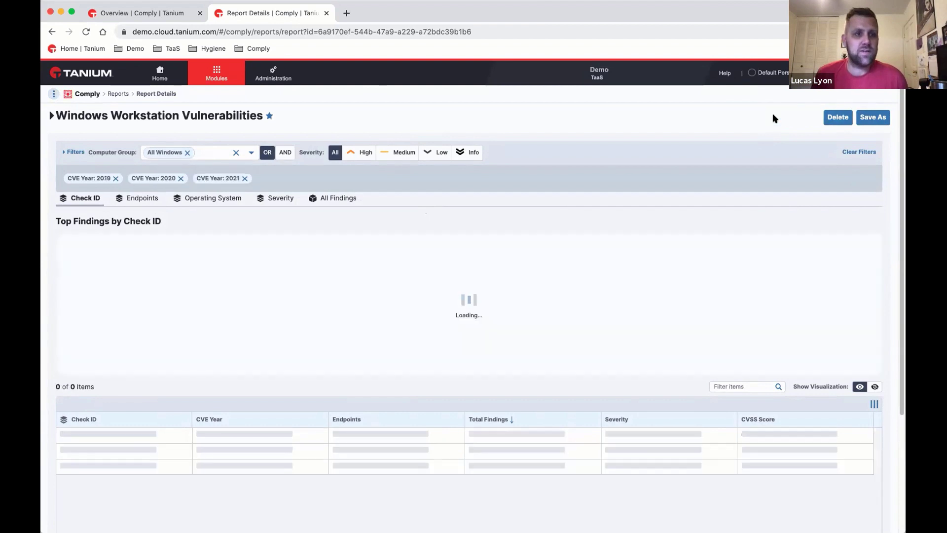
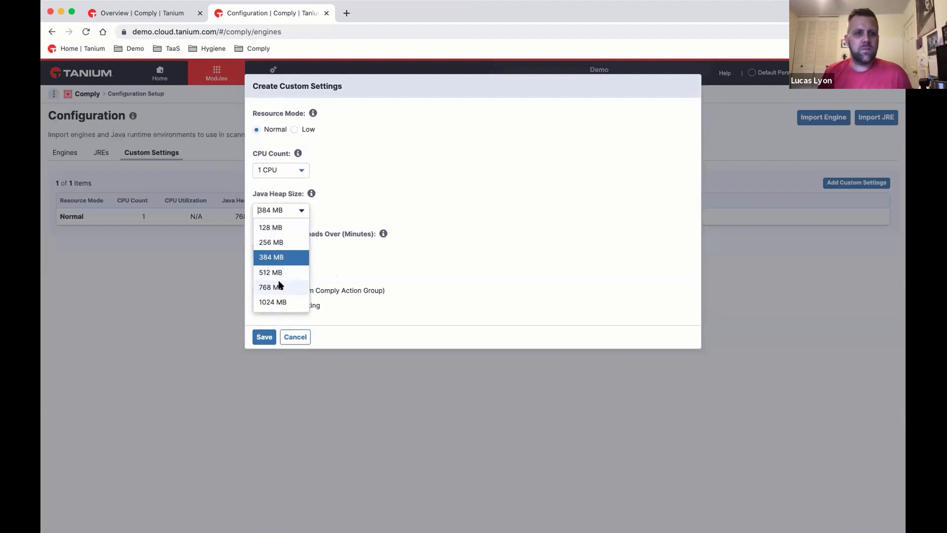
Step: Try a 768 MB Java heap size and the Low resource mode in the new custom settings, and cancel without saving
click(279, 287)
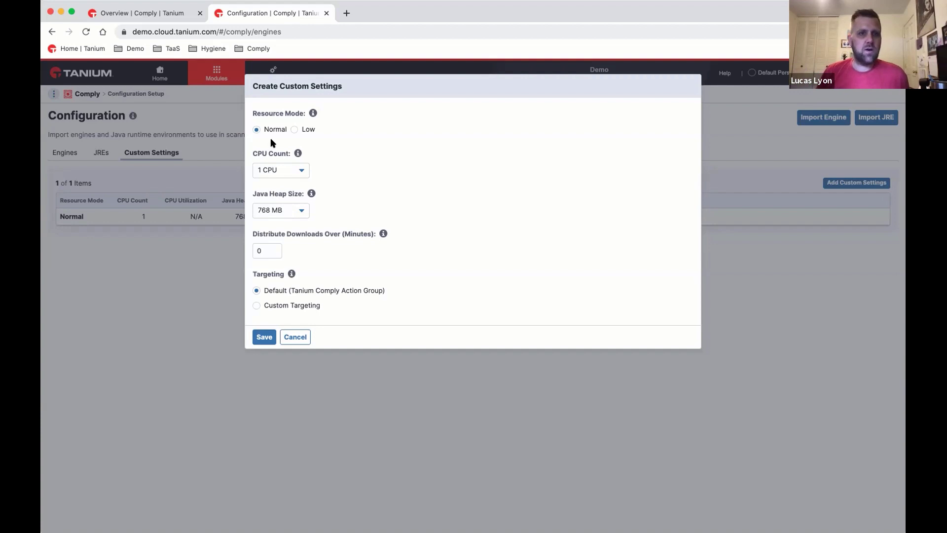
click(294, 129)
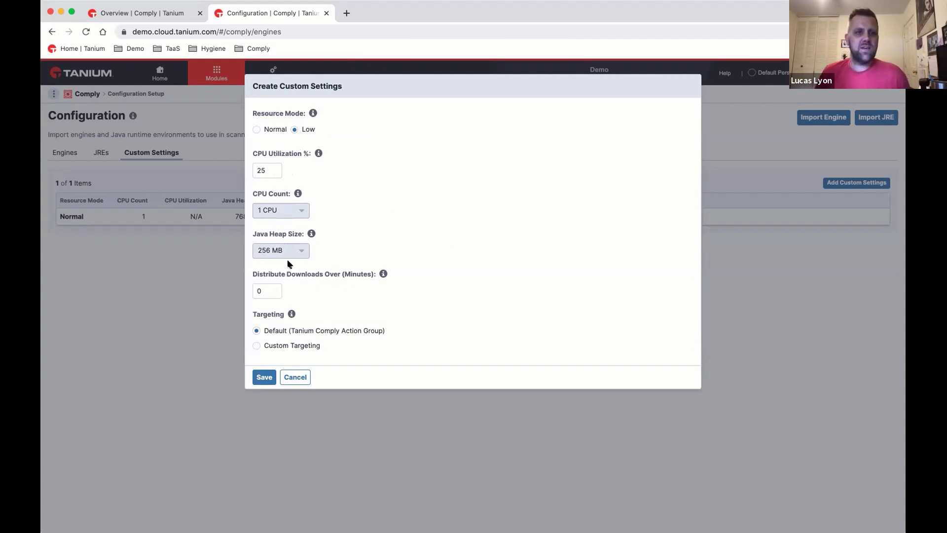
click(302, 383)
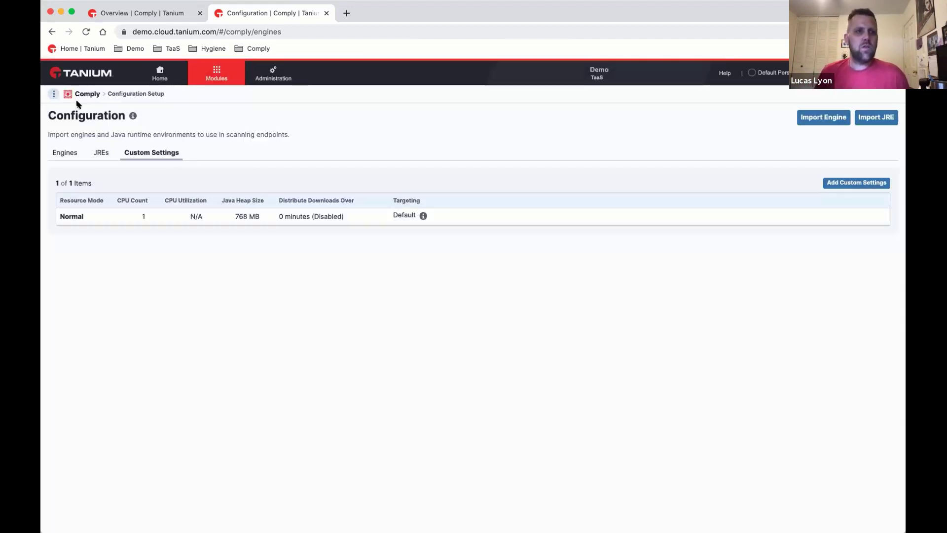
Step: Open the vulnerability findings in Comply and expand the filter options above the findings chart
click(208, 73)
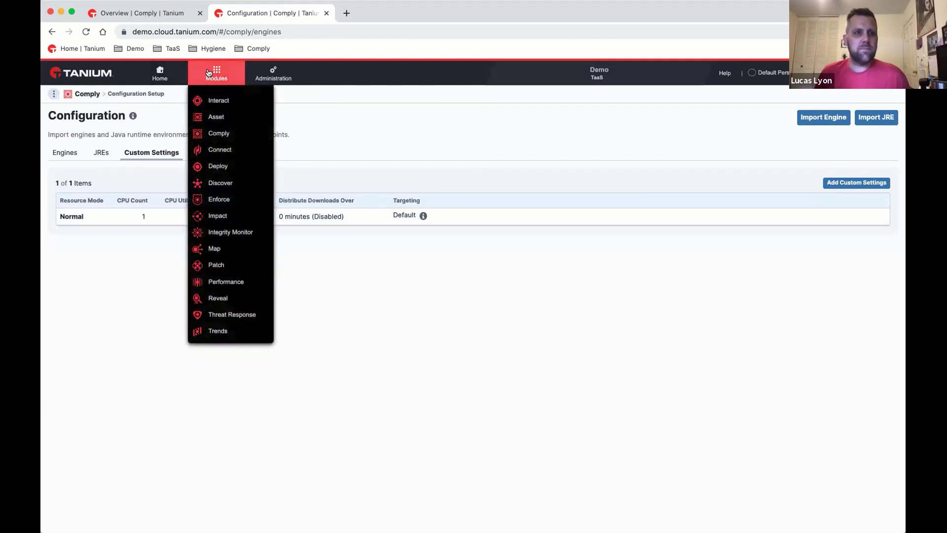
click(51, 94)
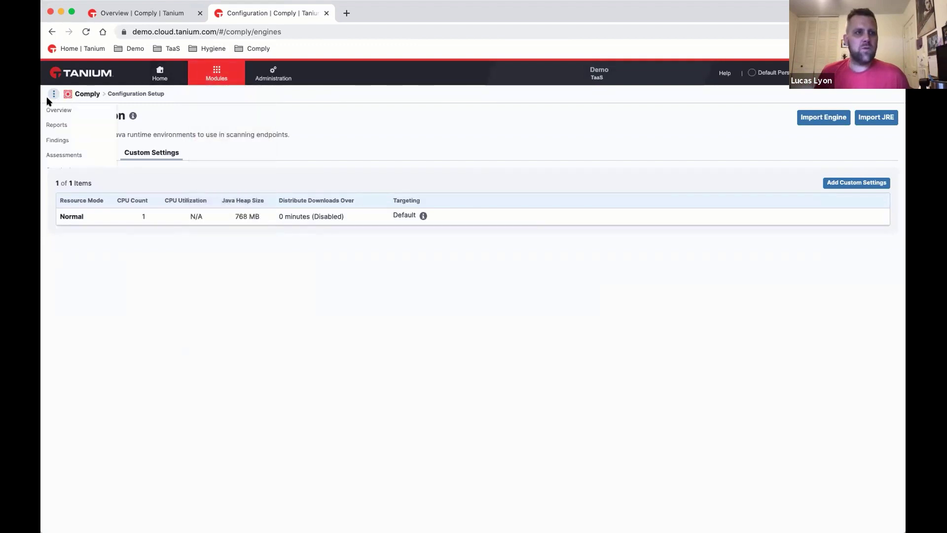
click(58, 140)
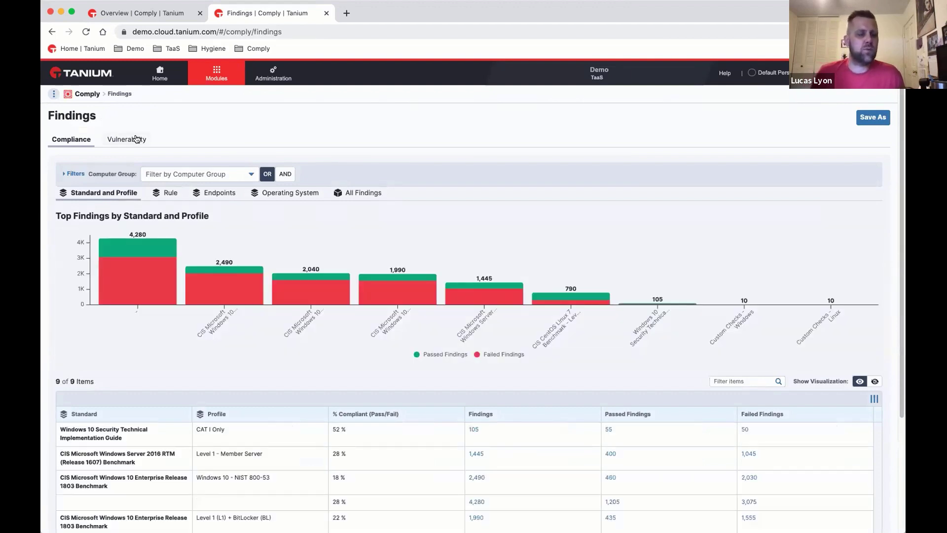
click(136, 139)
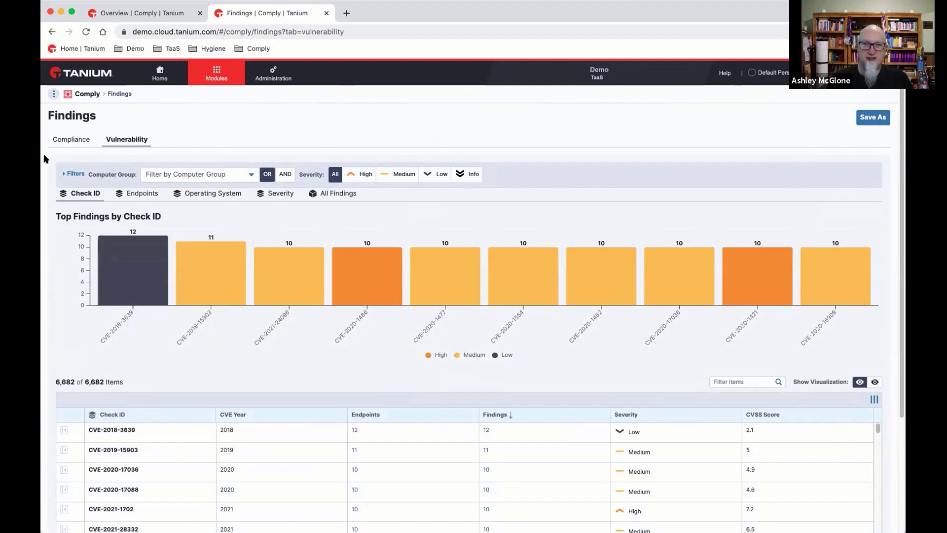
click(69, 174)
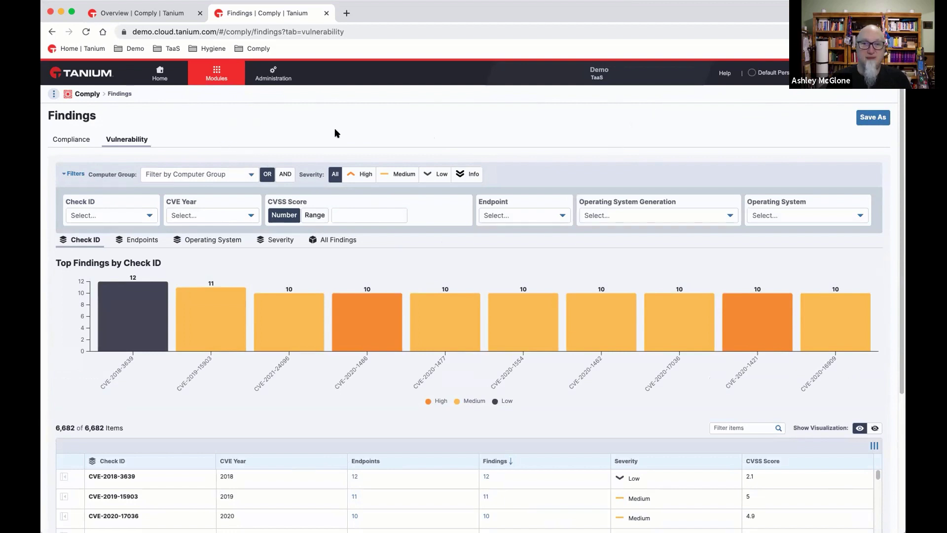
scroll(334, 133, down, 3)
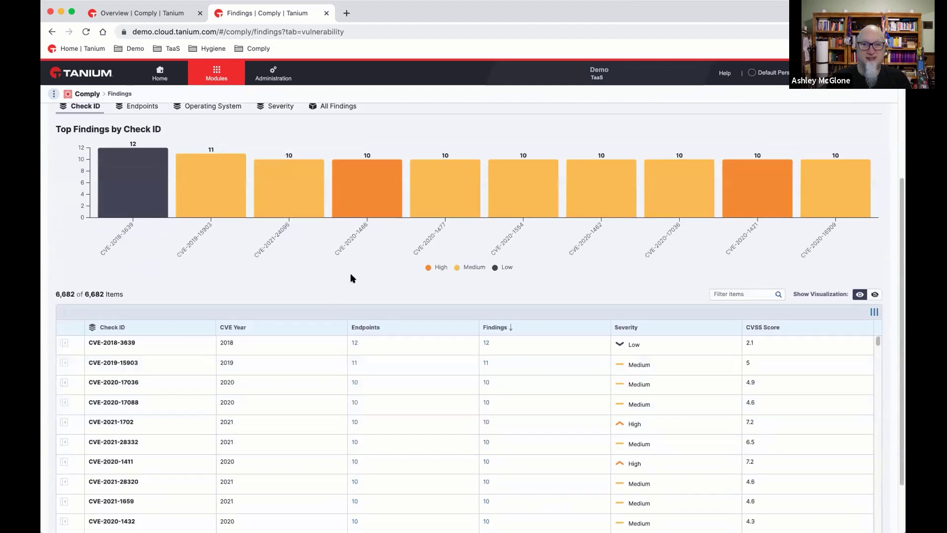
scroll(349, 249, up, 3)
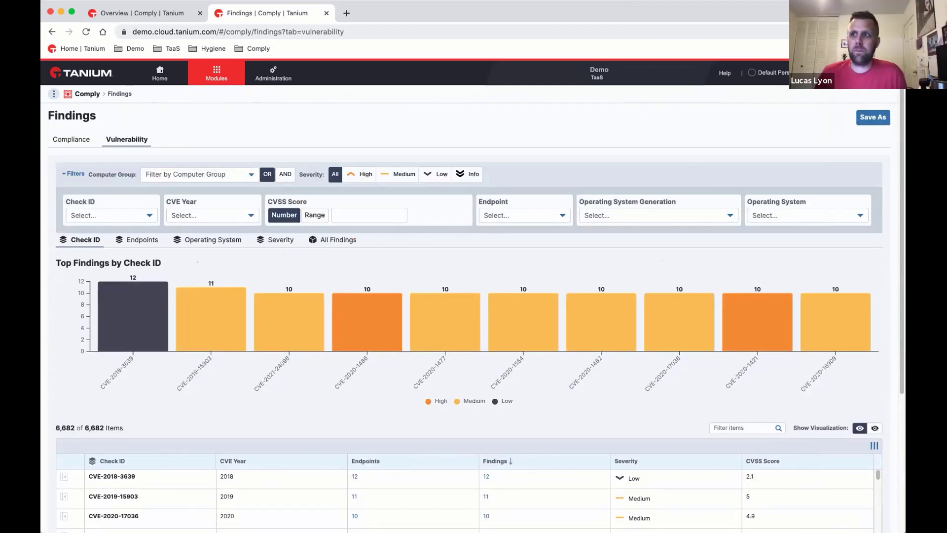